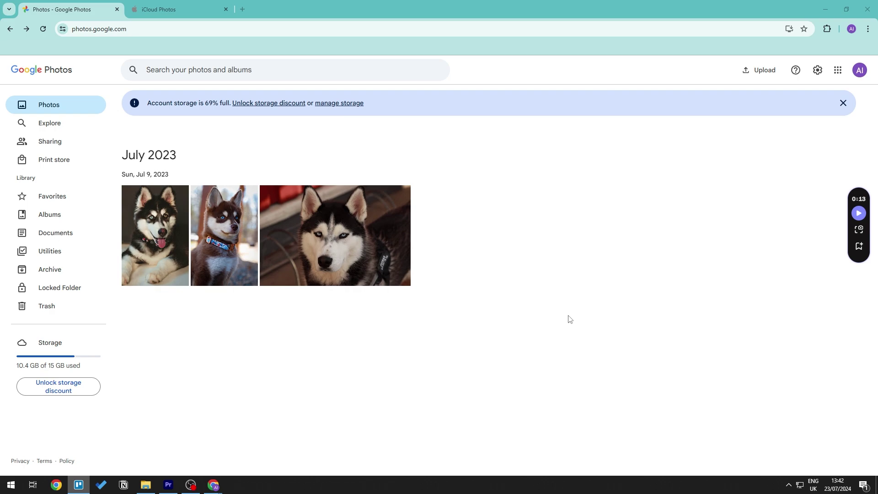
# Select all photos dated Sun, Jul 9, 2023, view the additional actions available for them, and clear the selection.
pyautogui.moveTo(286, 234)
pyautogui.moveTo(132, 177)
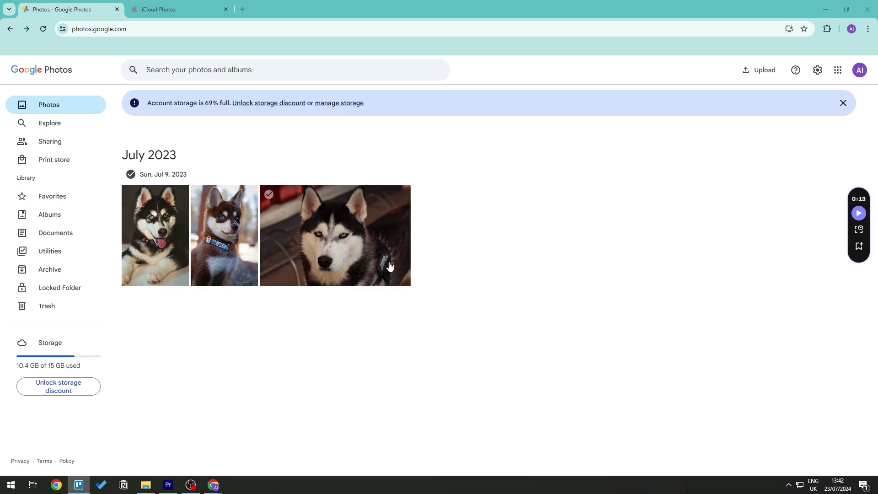
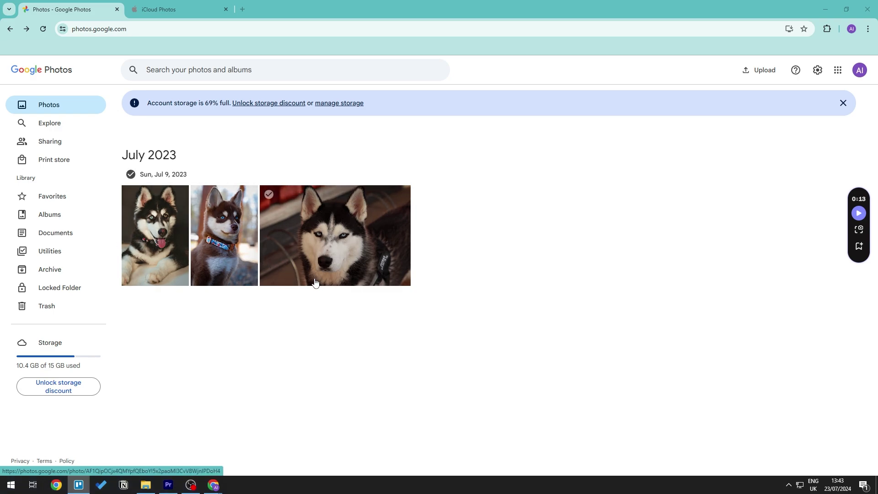
pyautogui.click(131, 174)
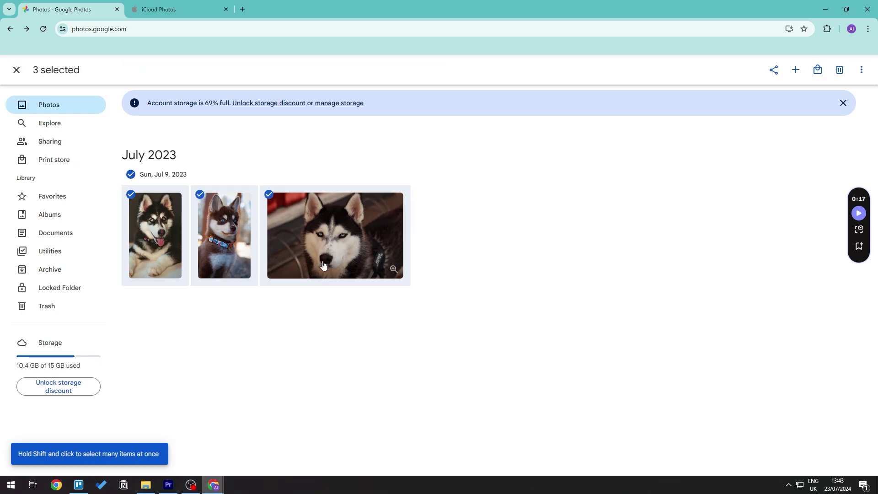
pyautogui.scroll(-1, 140, 207)
pyautogui.click(862, 73)
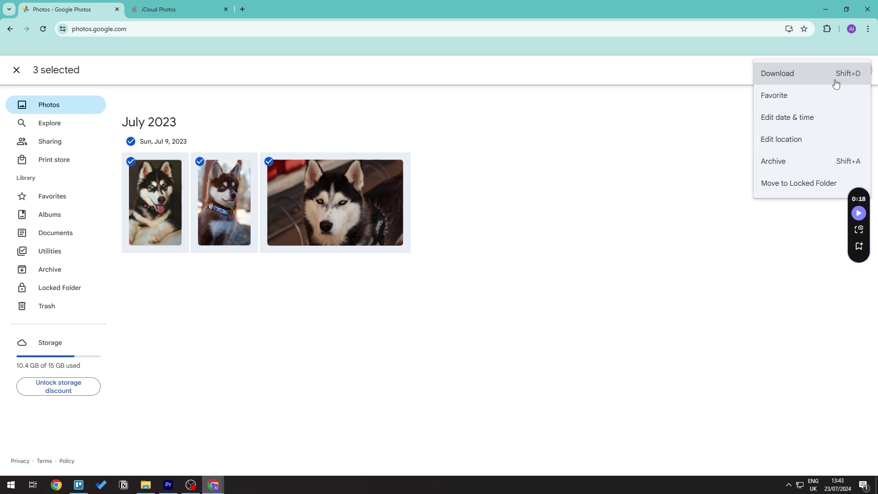
pyautogui.click(537, 352)
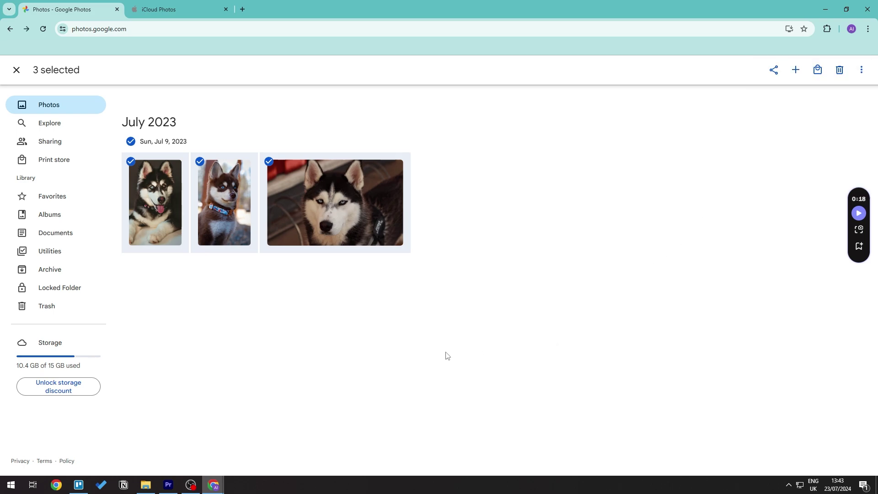
pyautogui.click(130, 141)
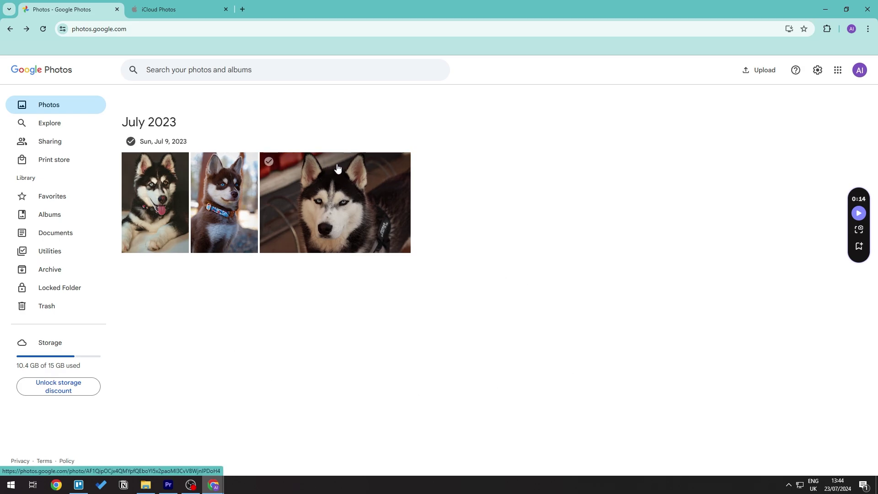
# Open takeout.google.com in a new browser tab.
pyautogui.hotkey('ctrl', 't')
pyautogui.write('take')
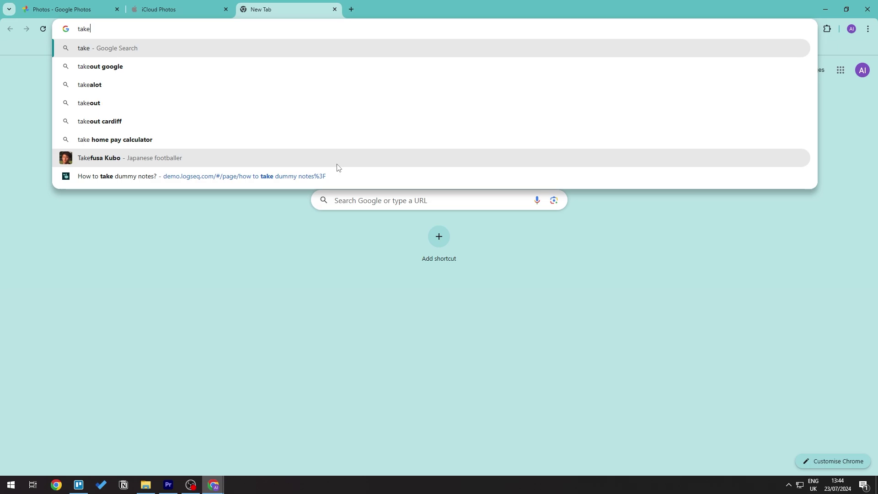
pyautogui.write('o')
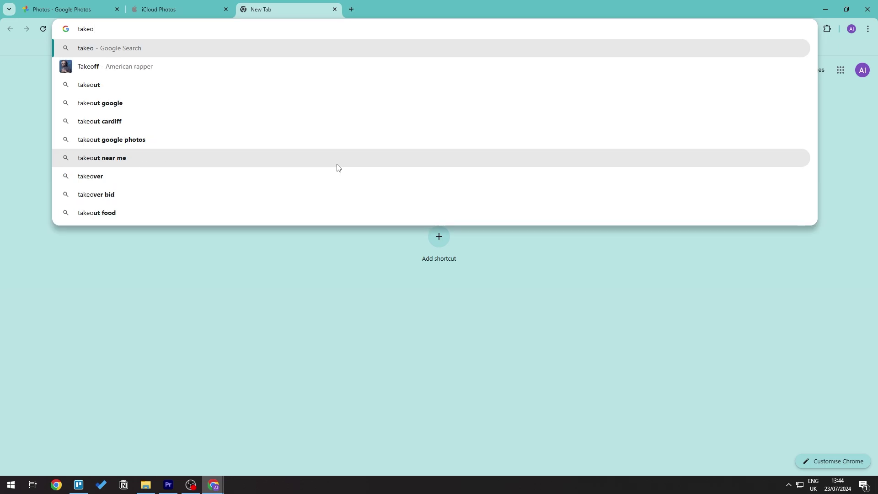
pyautogui.write('ut.google.com')
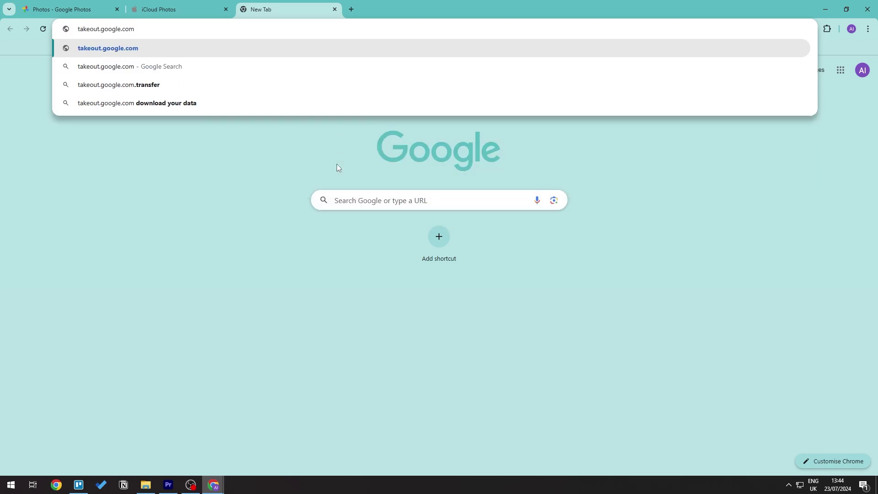
pyautogui.press('Return')
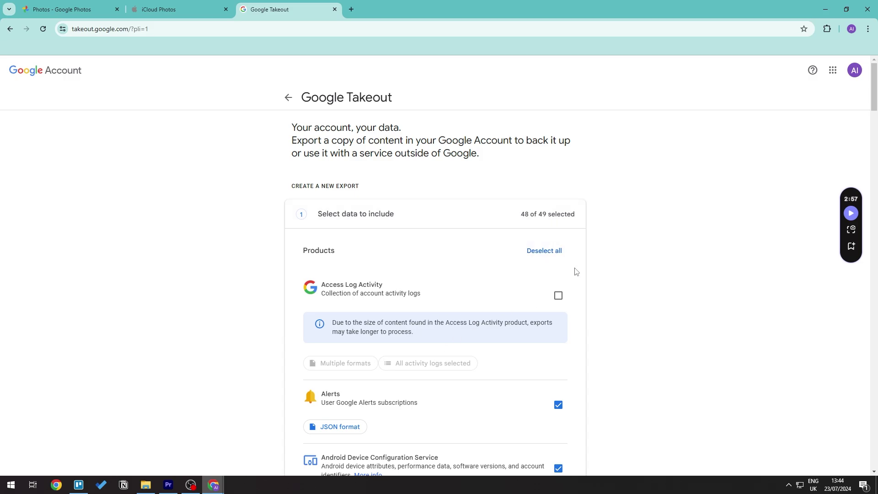
# Limit the export to Google Photos only and proceed to the file type, frequency and destination settings.
pyautogui.click(539, 251)
pyautogui.scroll(-10, 534, 321)
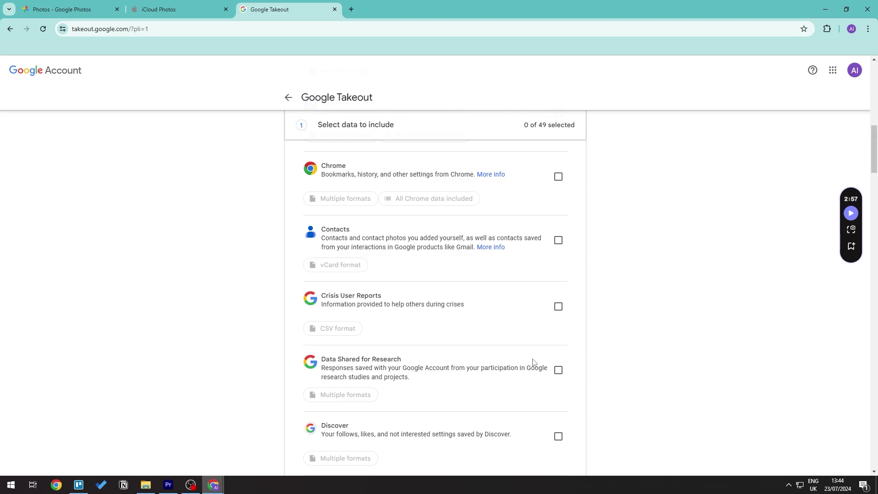
pyautogui.scroll(-20, 533, 363)
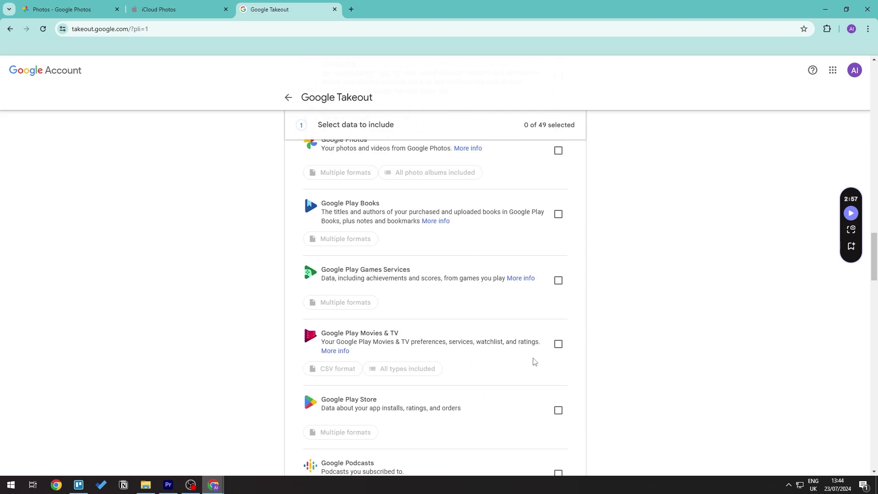
pyautogui.scroll(1, 534, 361)
pyautogui.scroll(3, 403, 245)
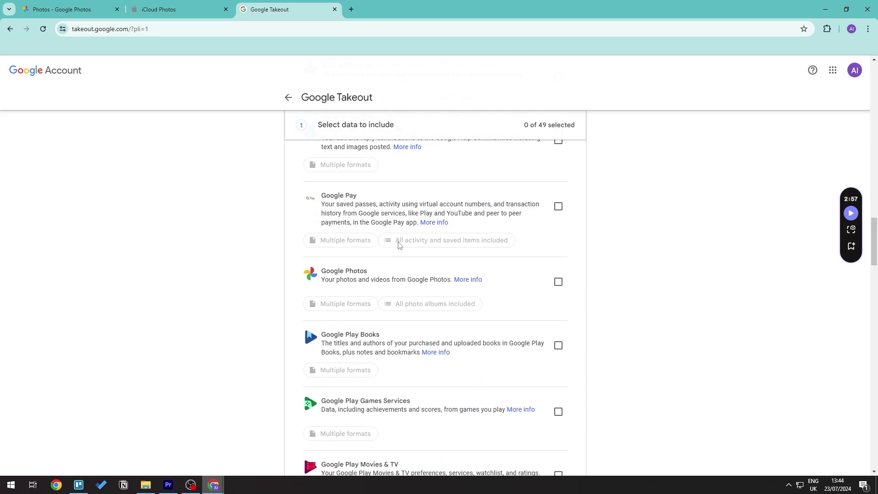
pyautogui.click(560, 323)
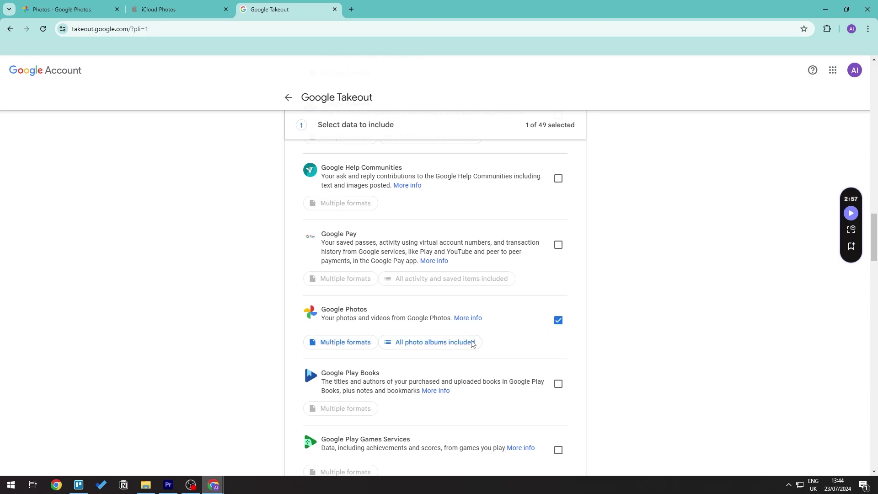
pyautogui.scroll(-20, 541, 365)
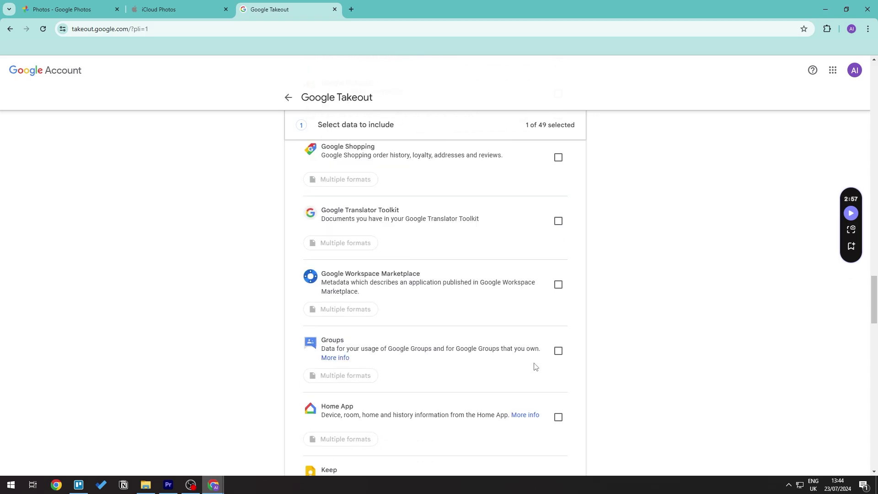
pyautogui.click(546, 363)
pyautogui.scroll(1, 686, 345)
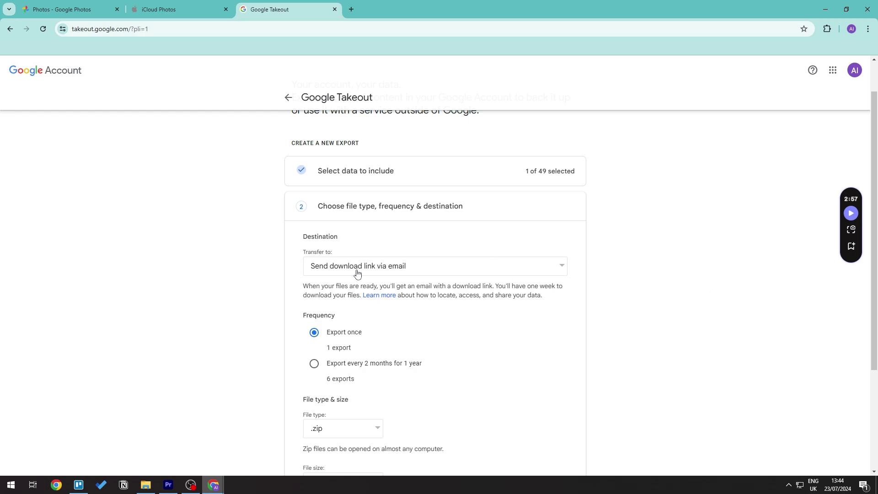
# Review the transfer destinations, keeping Send download link via email, with the frequency set to Export once.
pyautogui.click(424, 276)
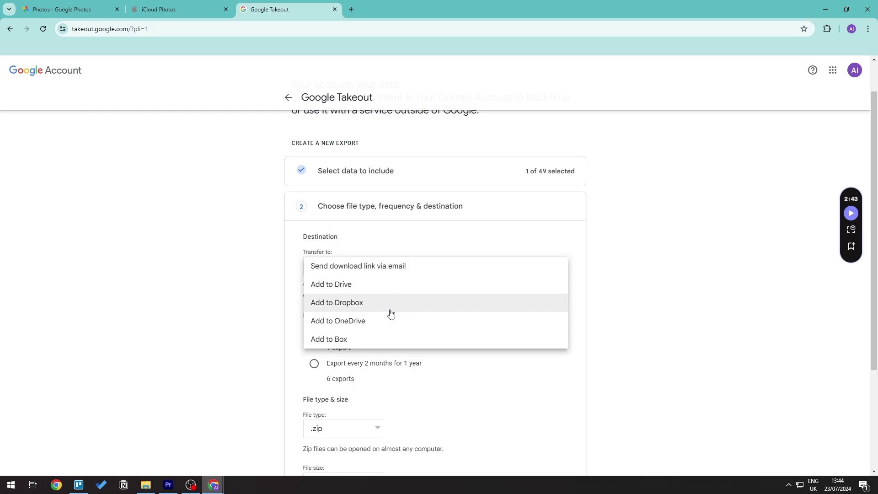
pyautogui.click(626, 389)
pyautogui.click(447, 272)
pyautogui.click(435, 269)
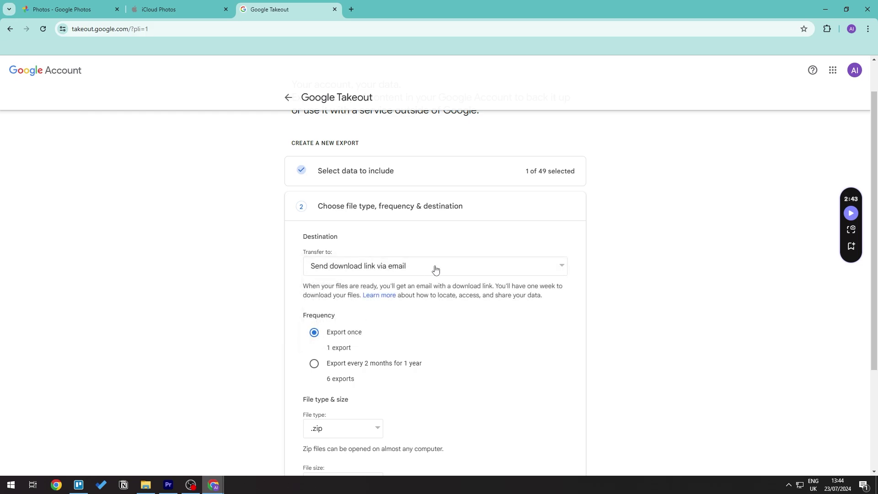
pyautogui.scroll(-2, 540, 338)
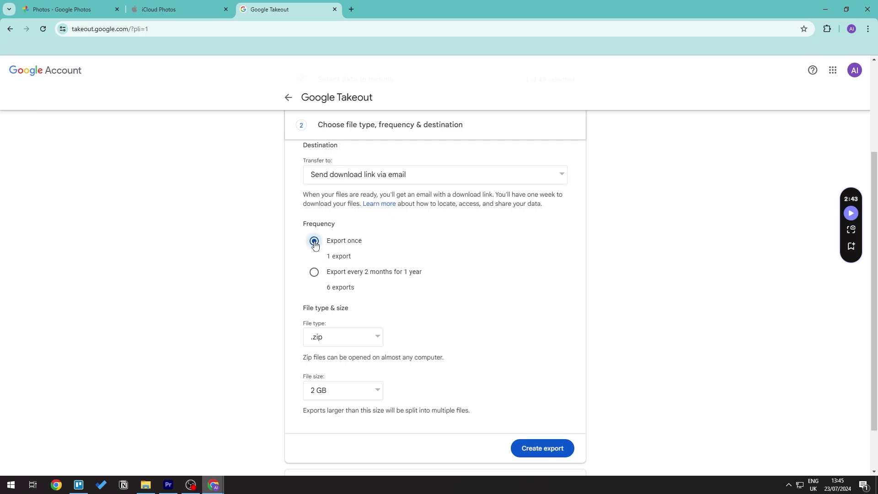
# Create the export with .zip as the file type and a 2 GB file size.
pyautogui.scroll(-2, 493, 302)
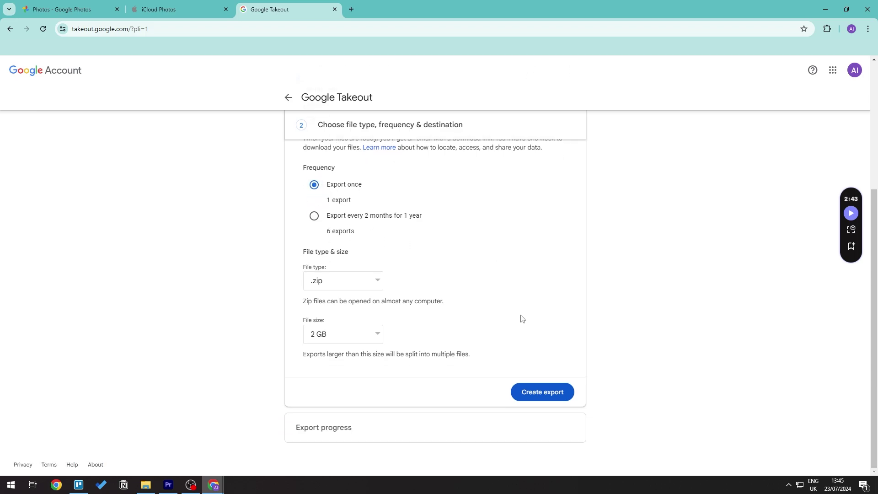
pyautogui.click(365, 284)
pyautogui.click(368, 284)
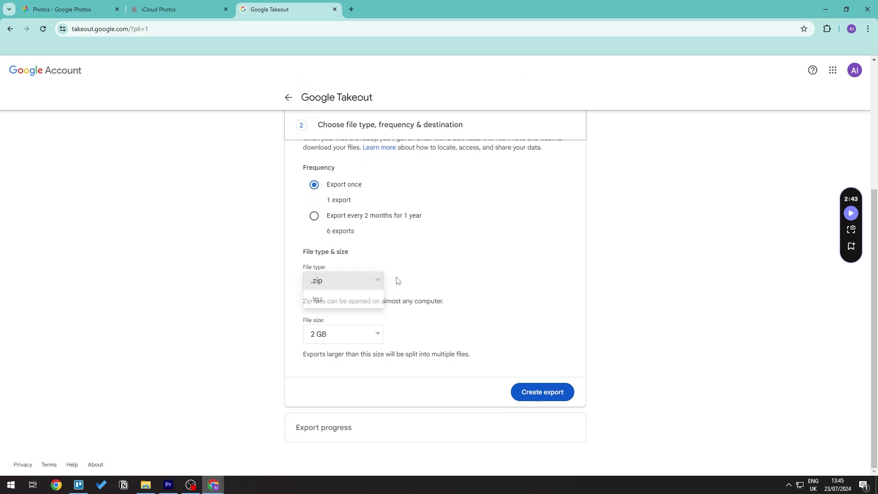
pyautogui.click(377, 288)
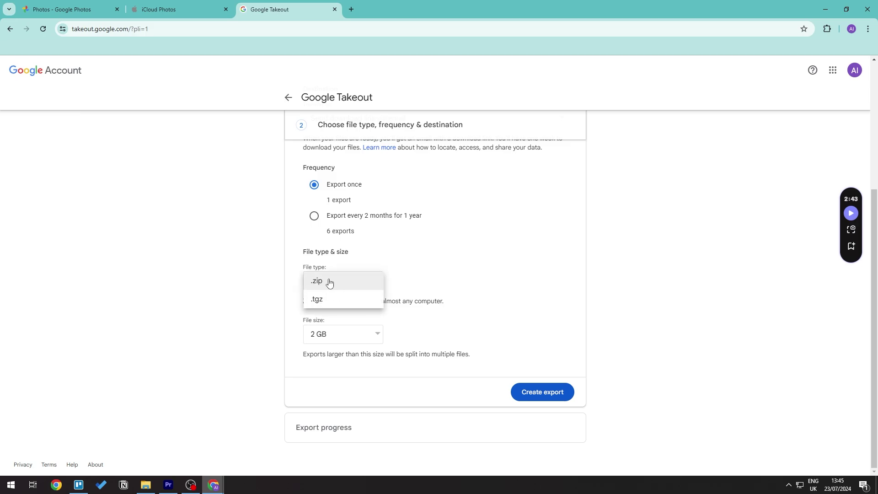
pyautogui.click(331, 281)
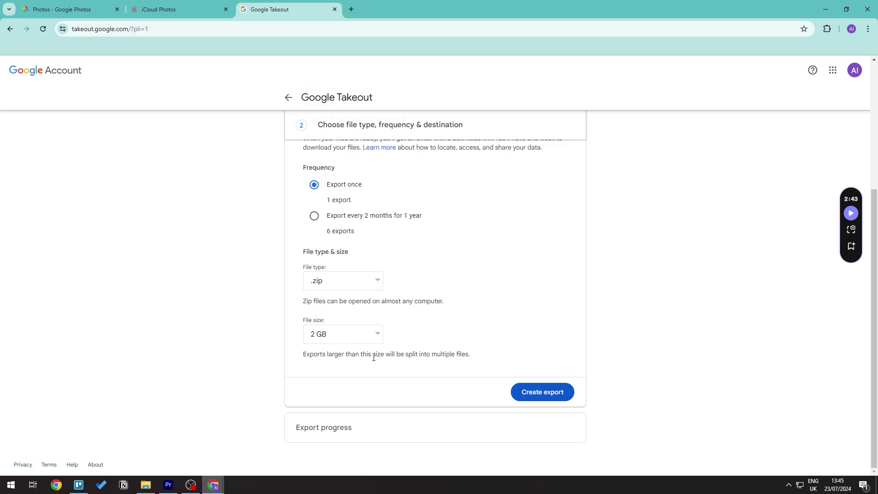
pyautogui.moveTo(375, 362); pyautogui.dragTo(497, 360)
pyautogui.moveTo(494, 328); pyautogui.dragTo(513, 309)
pyautogui.click(554, 394)
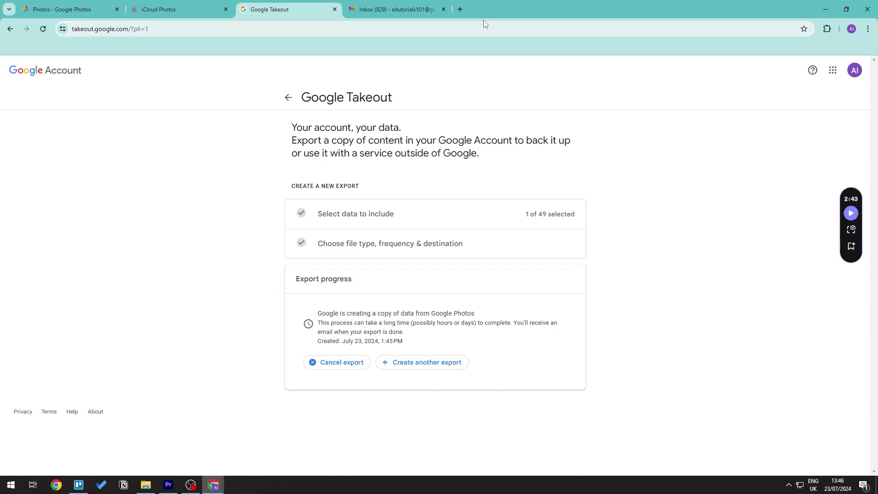
# Open the Google Takeout email in Gmail, follow its link to the files, and save the exported zip in the Tutorial folder.
pyautogui.click(400, 9)
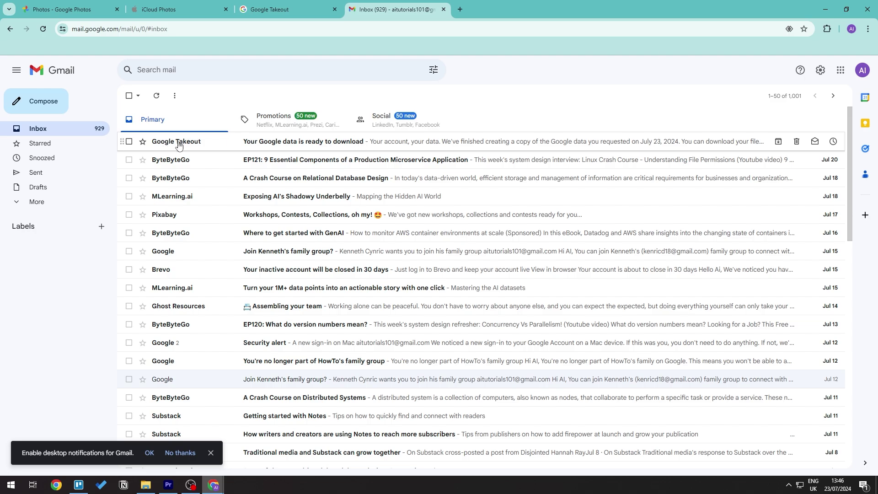
pyautogui.click(216, 144)
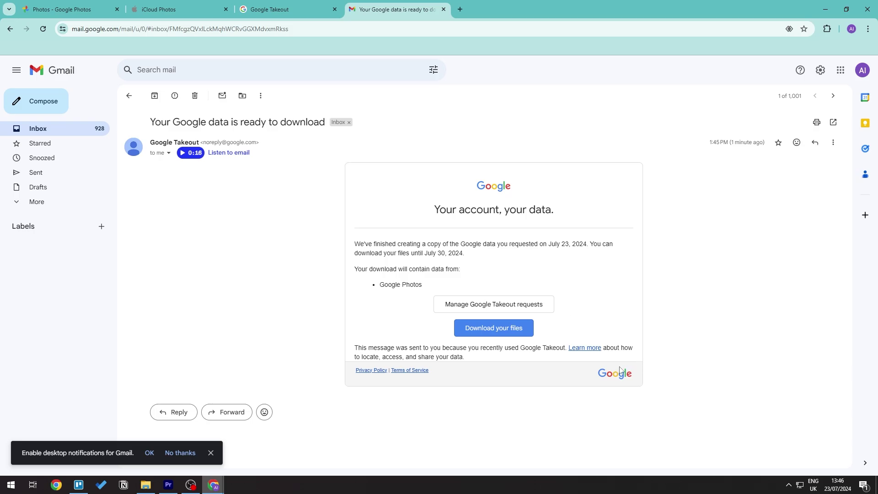
pyautogui.click(514, 329)
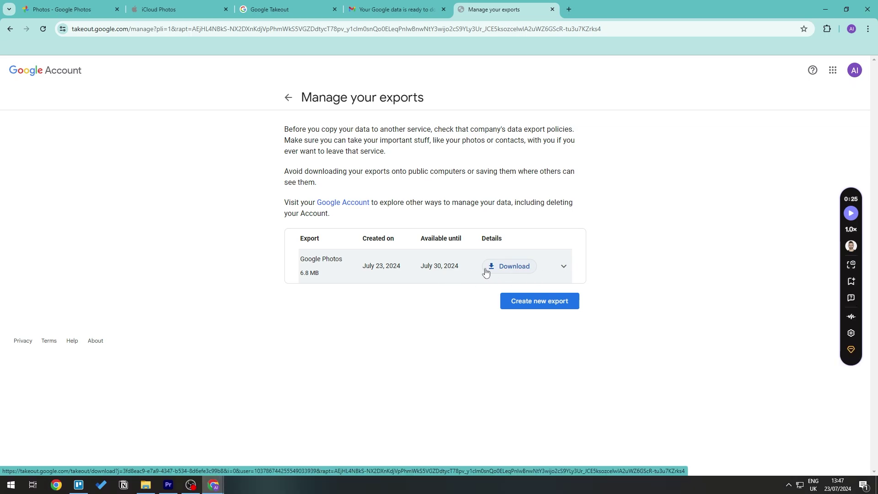
pyautogui.click(518, 272)
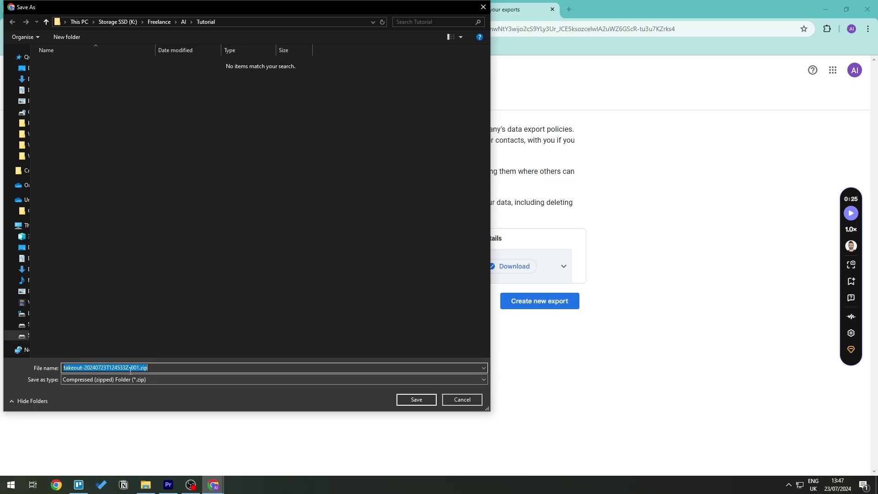
pyautogui.click(418, 401)
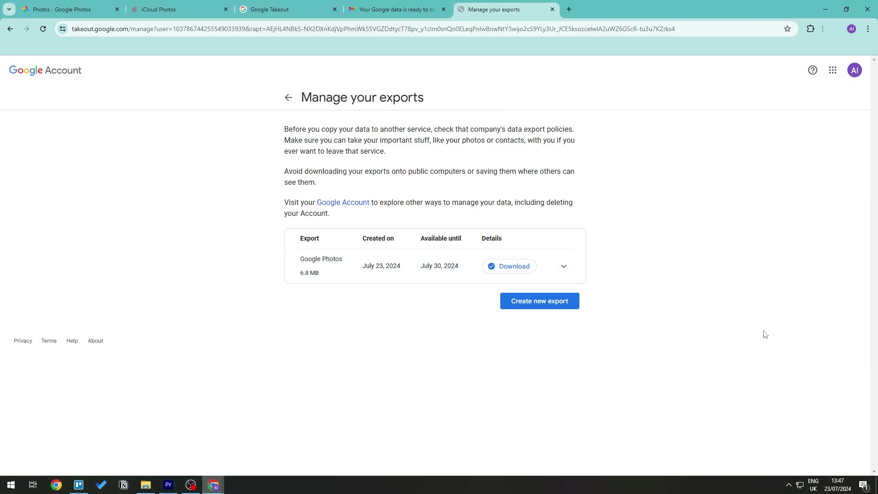
# Switch to File Explorer and extract takeout-20240723T124533Z-001.zip in the Tutorial folder to its default destination folder.
pyautogui.hotkey('ctrl', '1')
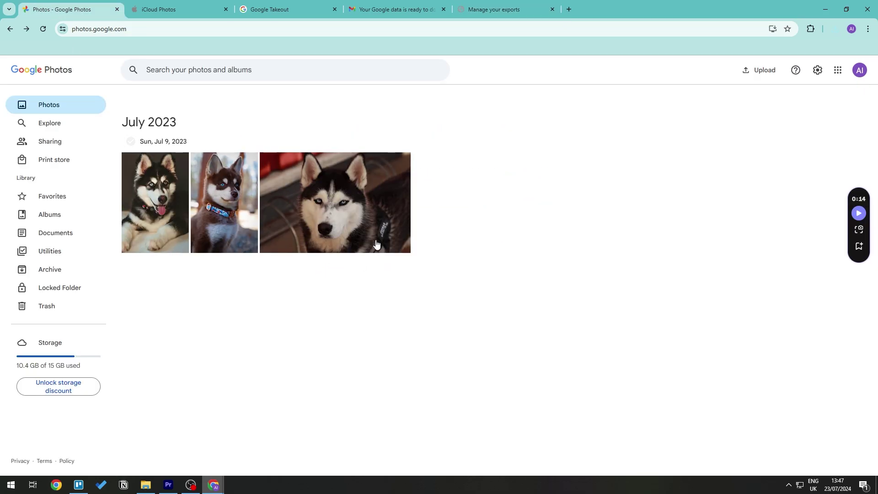
pyautogui.click(146, 485)
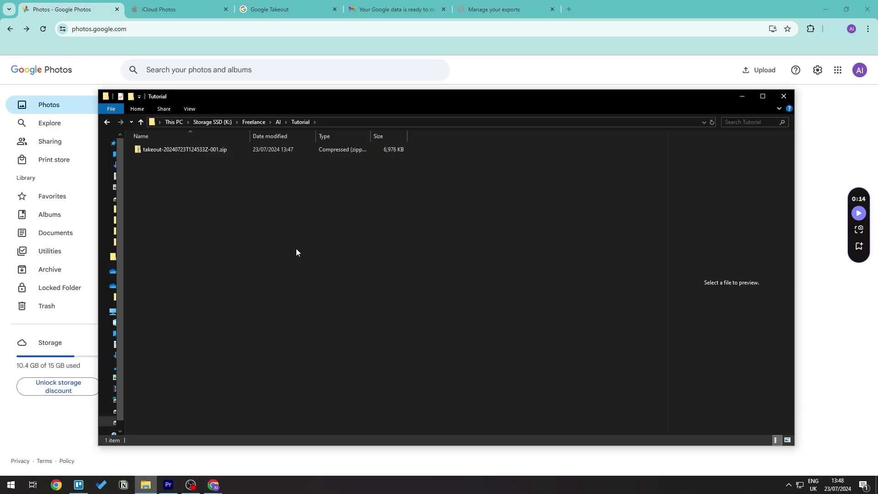
pyautogui.moveTo(367, 90); pyautogui.dragTo(404, 104)
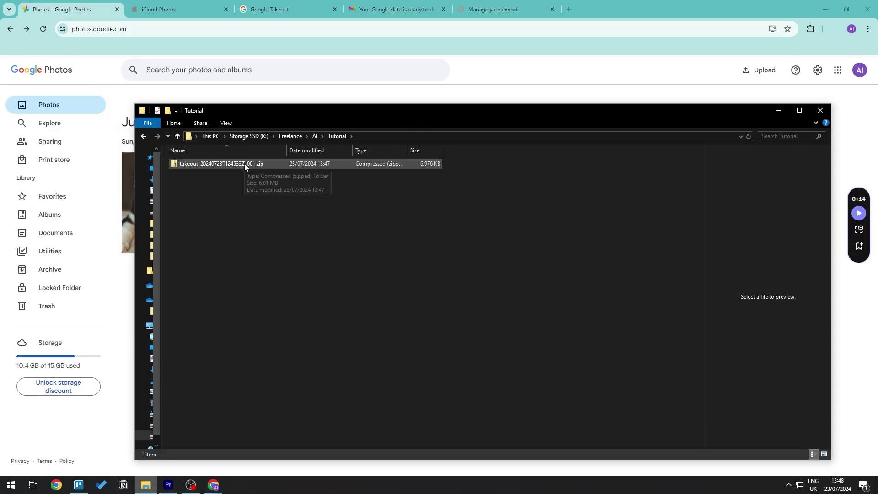
pyautogui.click(244, 164)
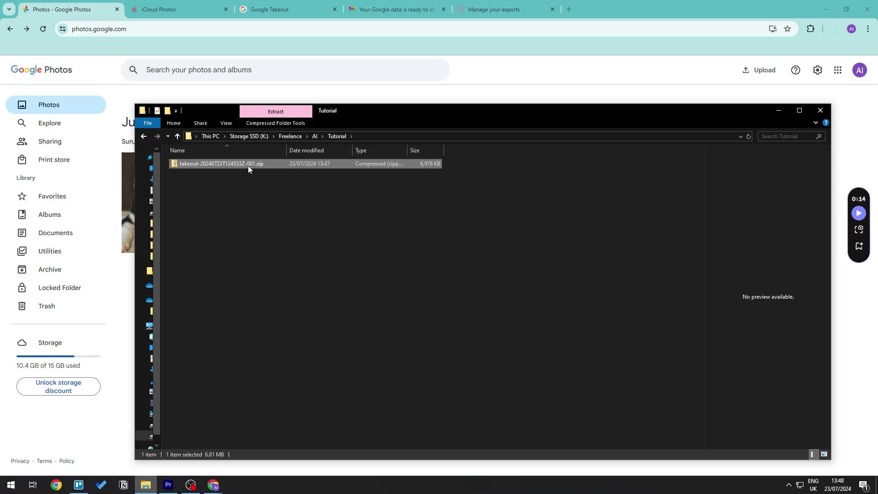
pyautogui.rightClick(248, 165)
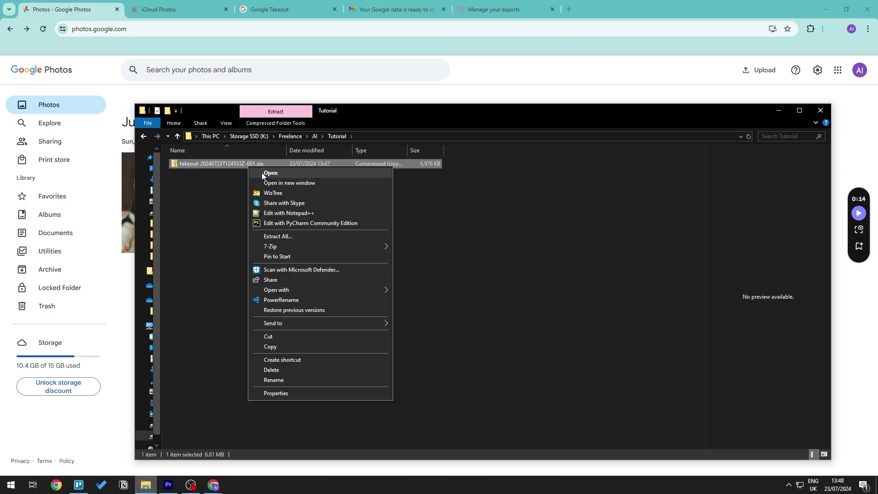
pyautogui.click(304, 236)
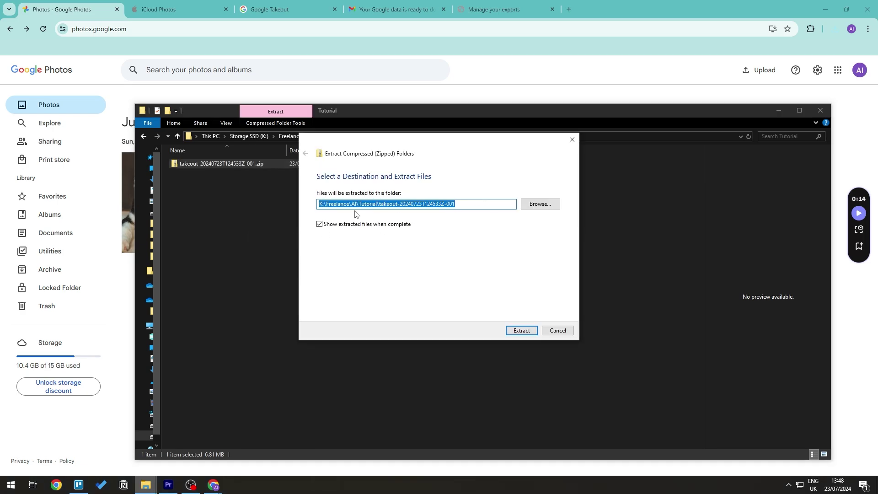
pyautogui.click(522, 331)
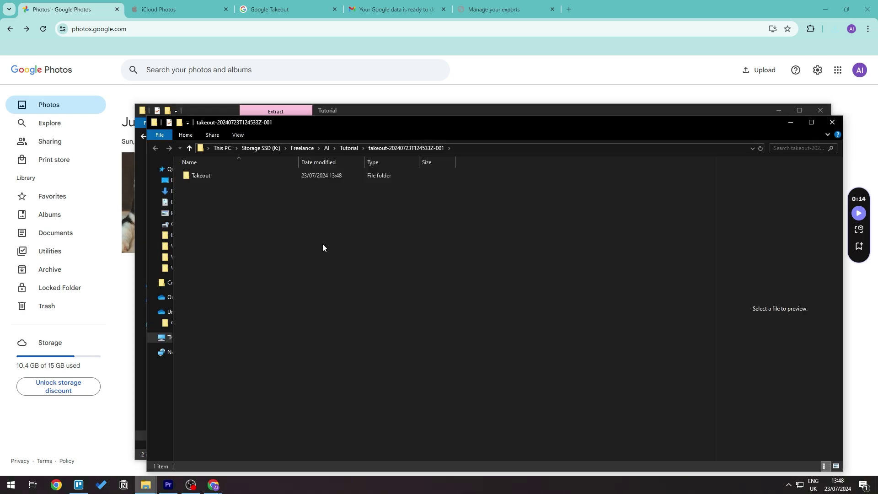
# Browse the extracted Takeout > Google Photos > Photos from 2023 folder and examine its files as large thumbnails.
pyautogui.moveTo(401, 124); pyautogui.dragTo(395, 202)
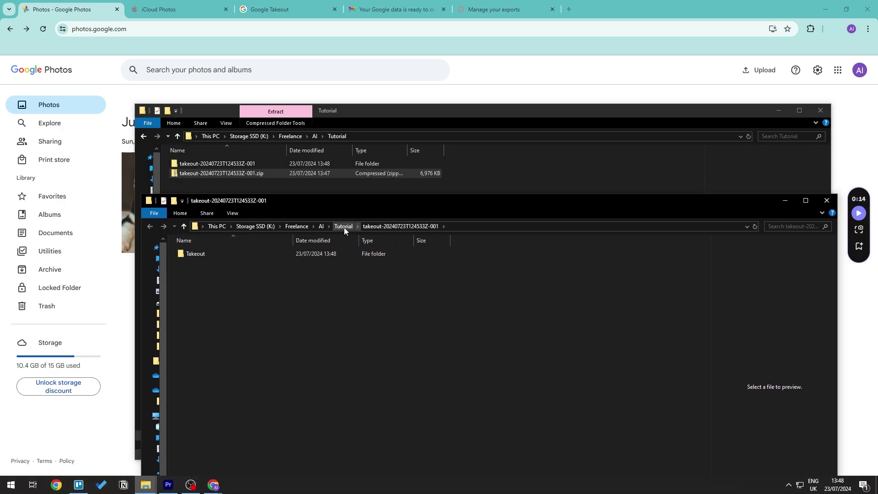
pyautogui.doubleClick(217, 254)
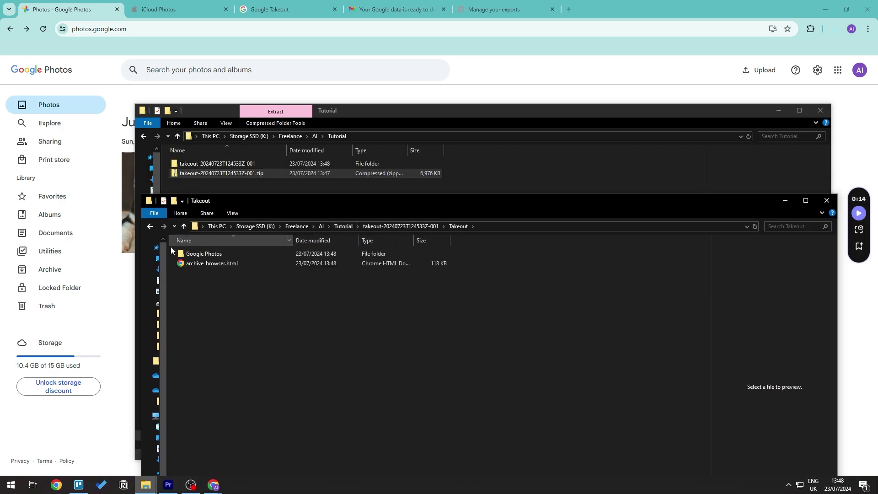
pyautogui.doubleClick(253, 257)
pyautogui.doubleClick(256, 250)
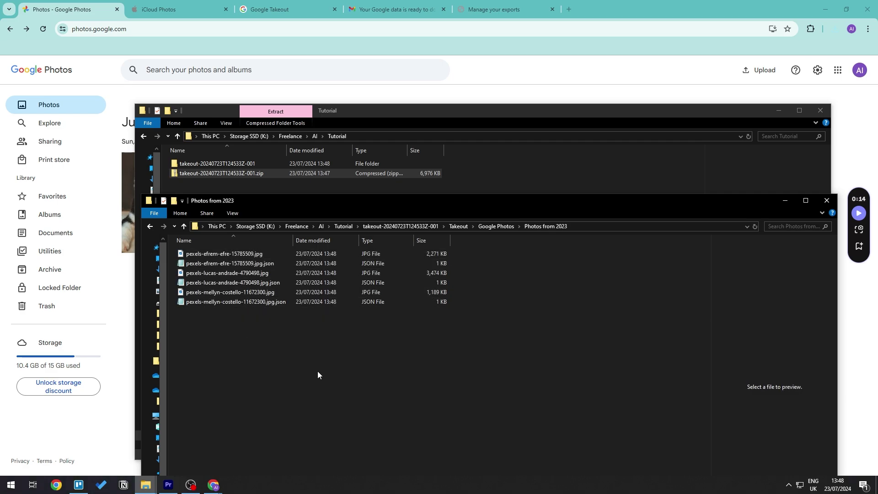
pyautogui.keyDown('ctrl'); pyautogui.scroll(4, 293, 398); pyautogui.keyUp('ctrl')
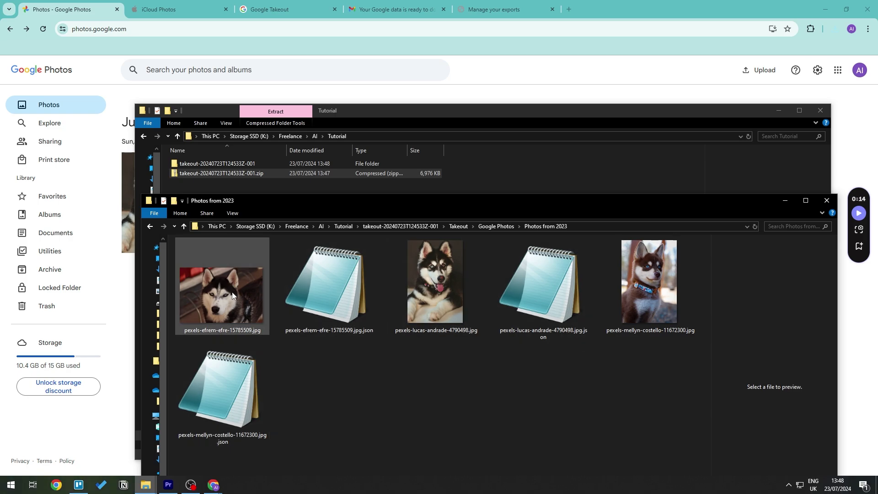
pyautogui.click(526, 172)
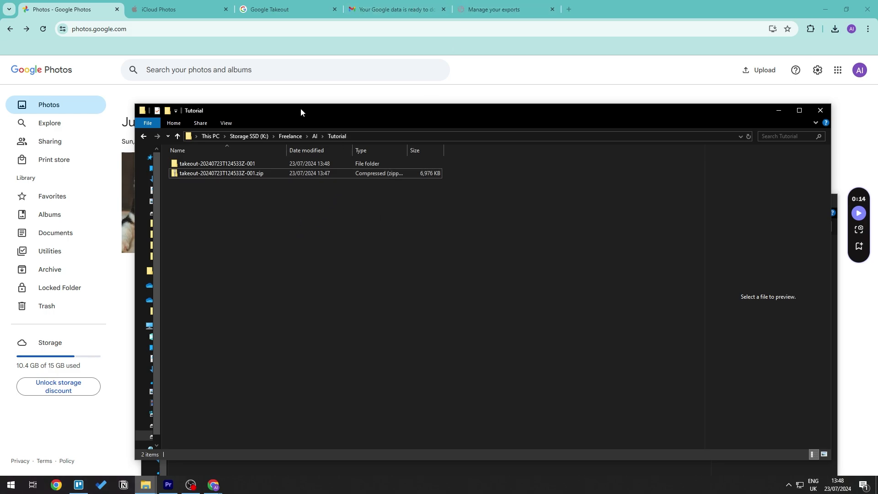
# Open the iCloud Photos library in the browser, start an upload, and select all the photos in the extracted Photos from 2023 folder.
pyautogui.click(169, 11)
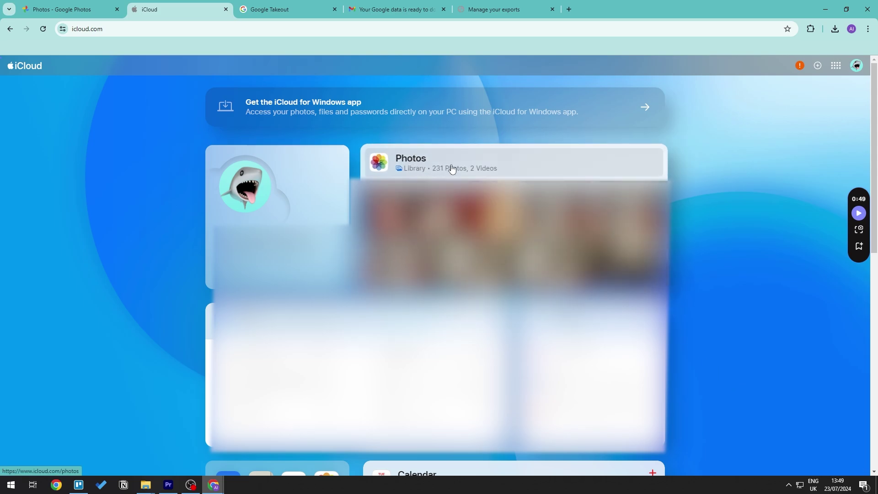
pyautogui.click(406, 170)
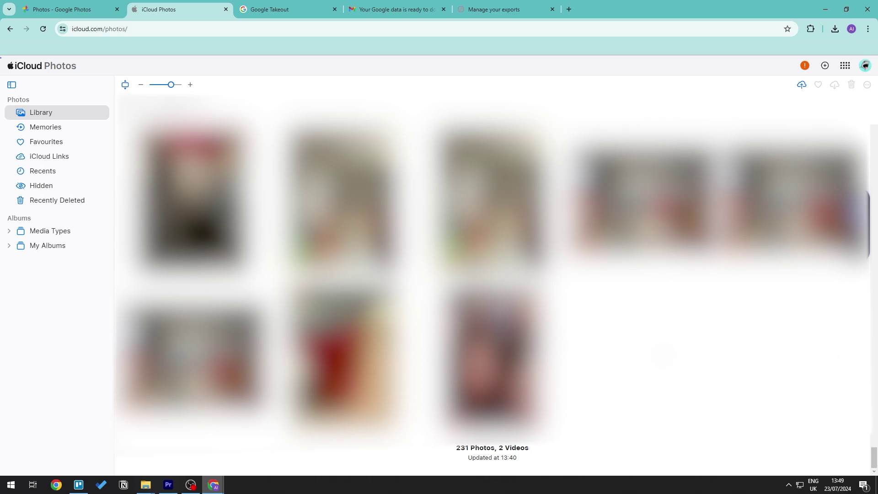
pyautogui.click(801, 87)
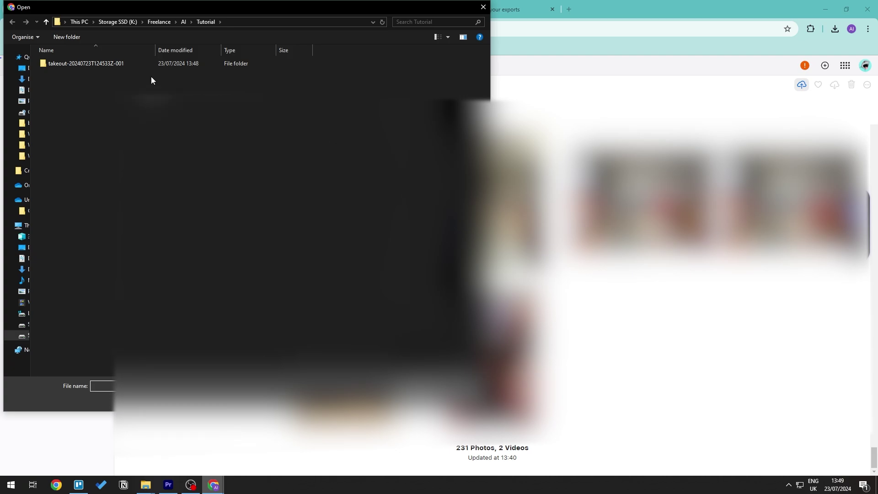
pyautogui.doubleClick(130, 65)
pyautogui.doubleClick(130, 64)
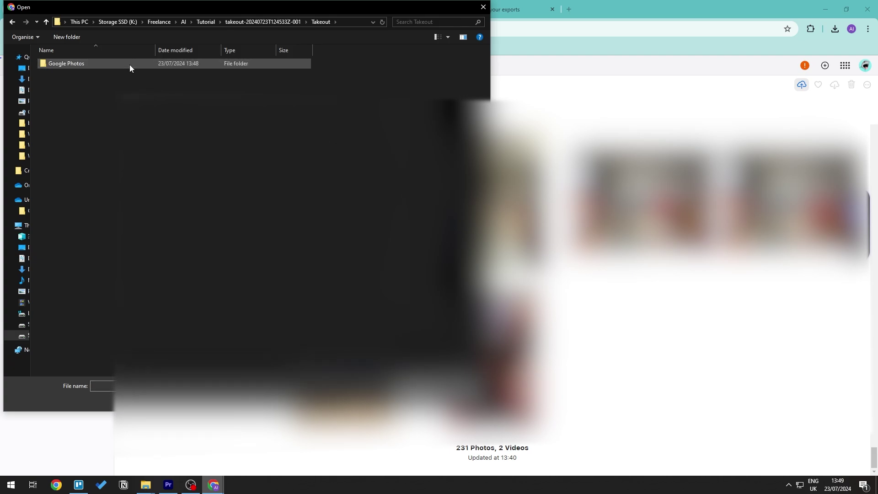
pyautogui.doubleClick(130, 65)
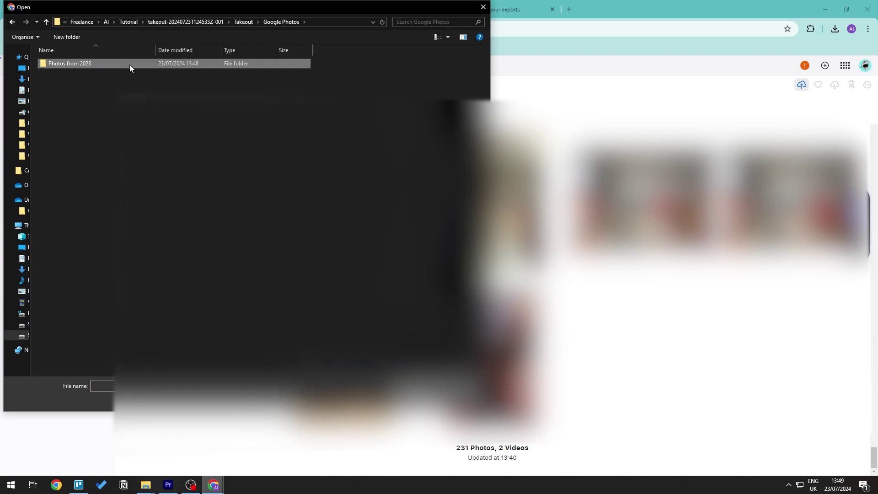
pyautogui.doubleClick(130, 64)
pyautogui.hotkey('ctrl', 'a')
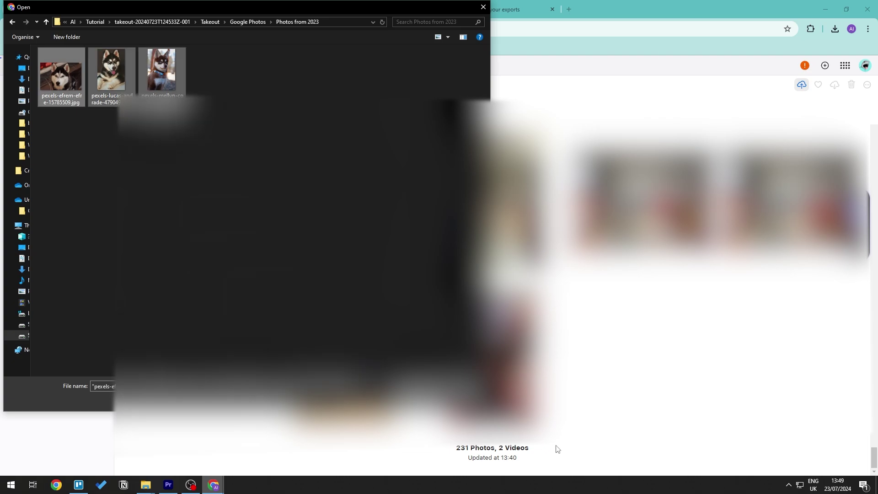